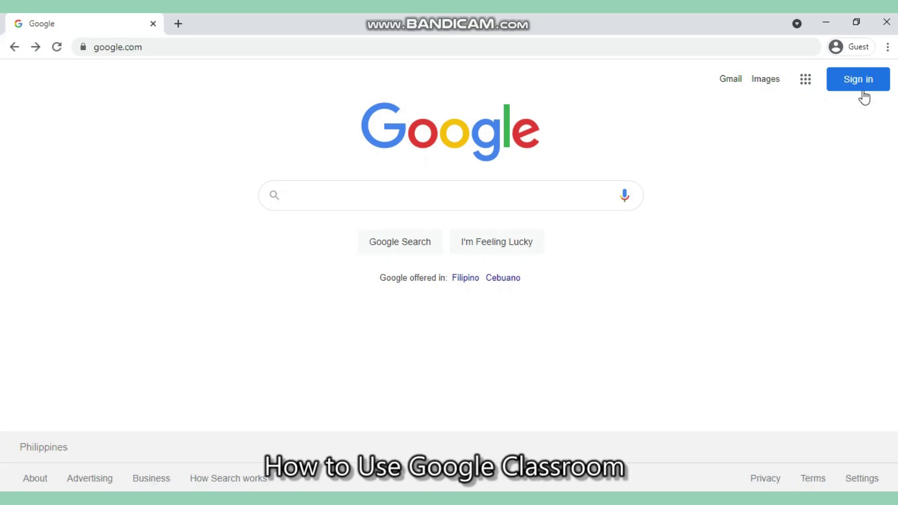
Start Google sign-in, begin creating a personal account, then back out of the account-creation form.
click(874, 82)
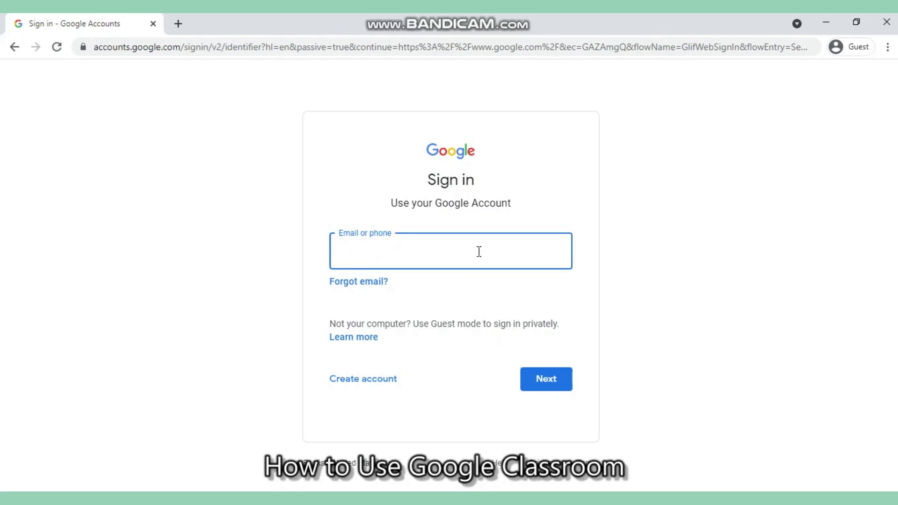
click(389, 383)
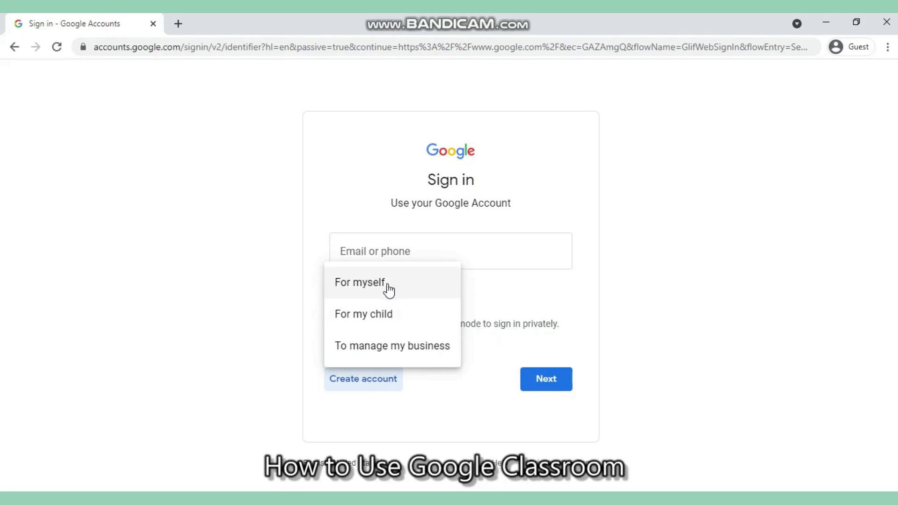
click(386, 281)
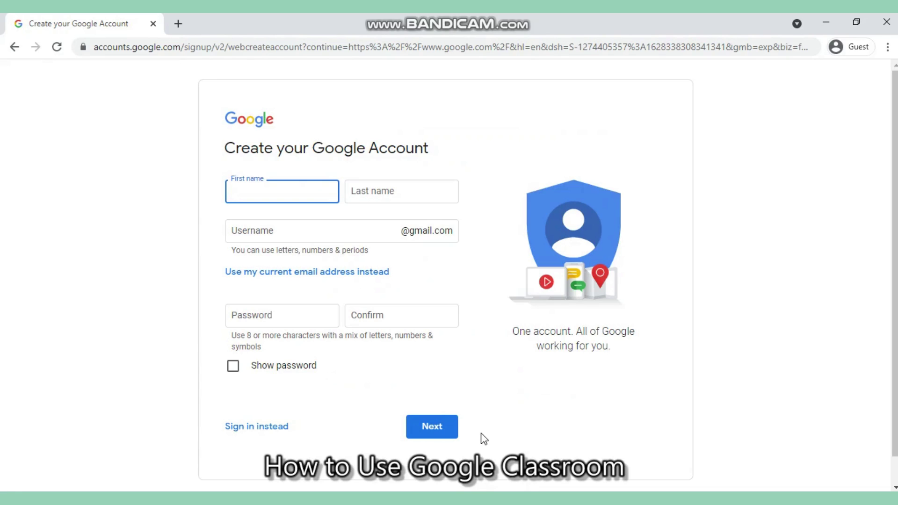
click(14, 48)
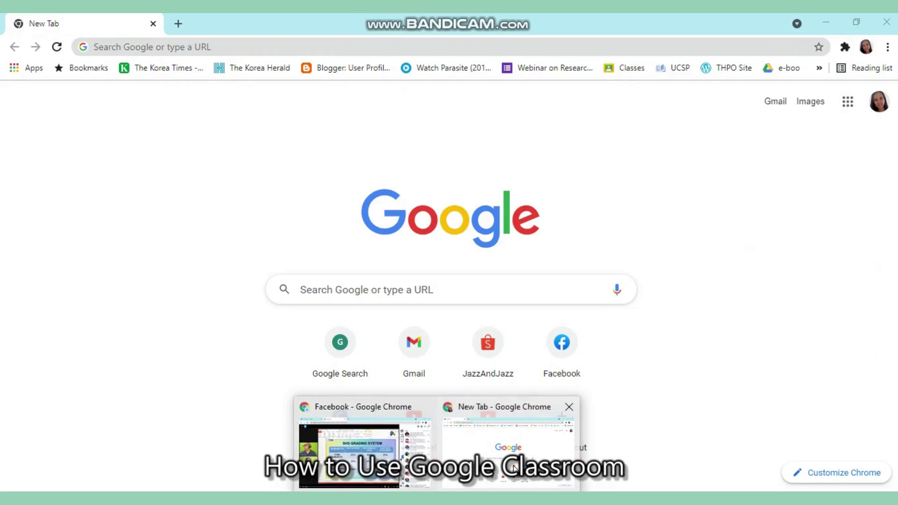
Bring the signed-in Chrome window forward and launch Classroom from the Google apps list.
click(514, 468)
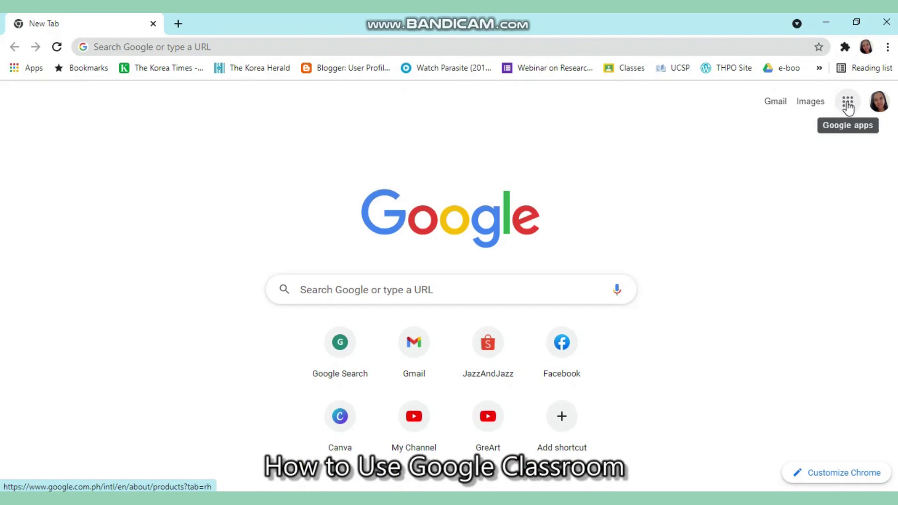
click(848, 107)
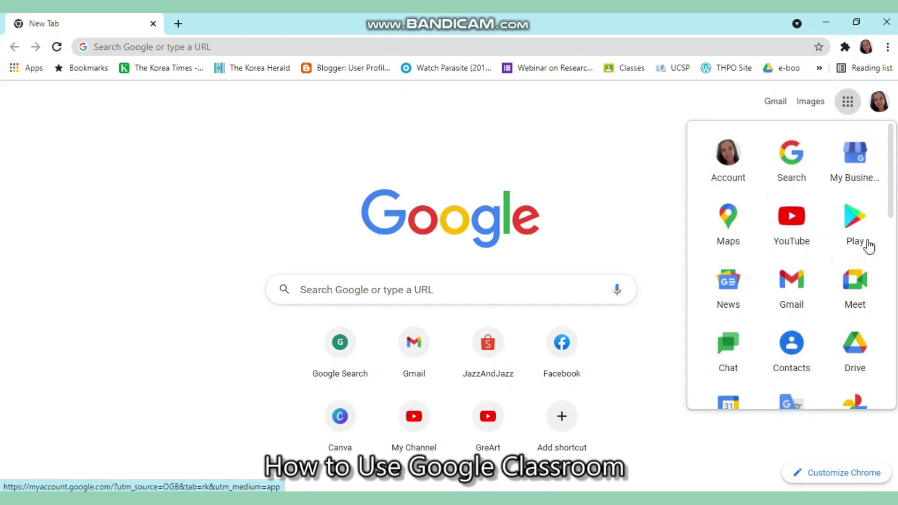
drag(893, 208, 894, 339)
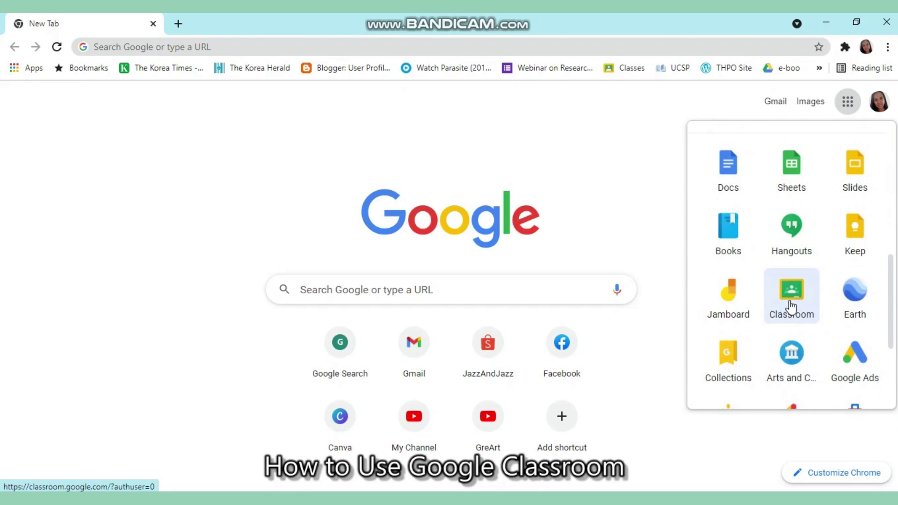
click(791, 307)
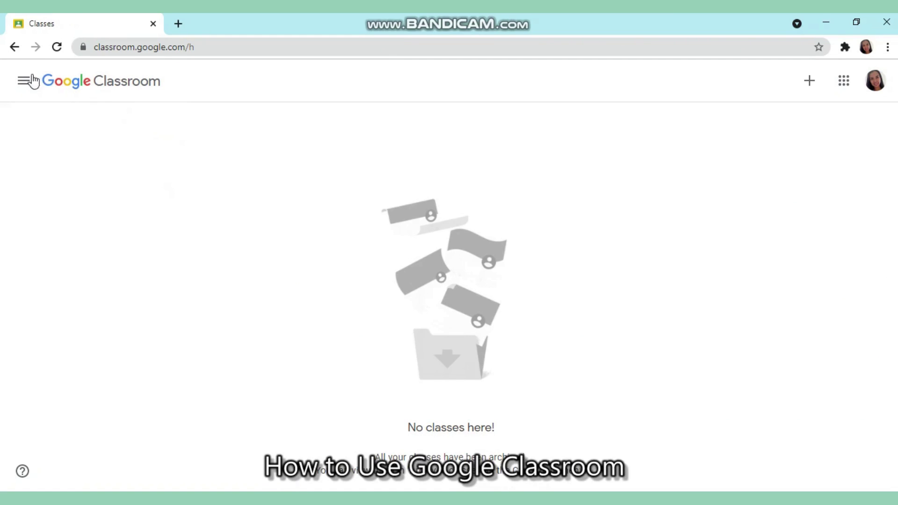
click(178, 24)
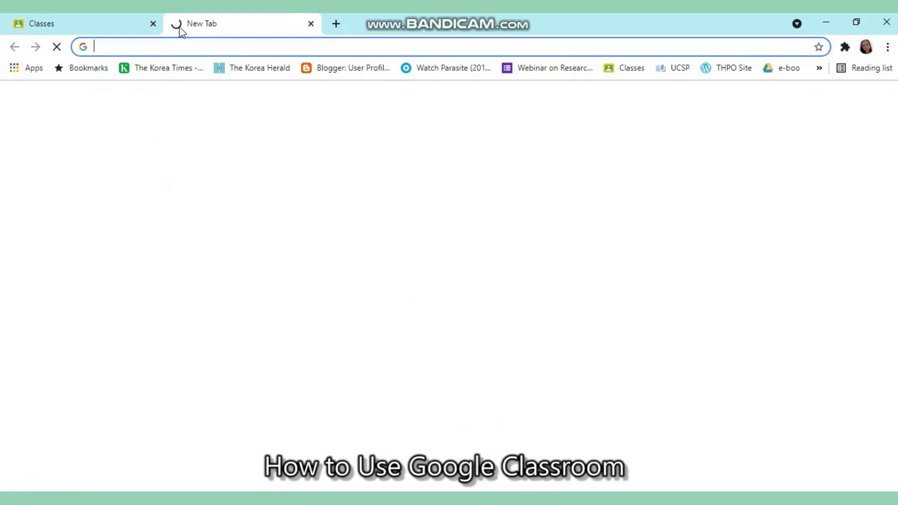
click(246, 47)
text(c)
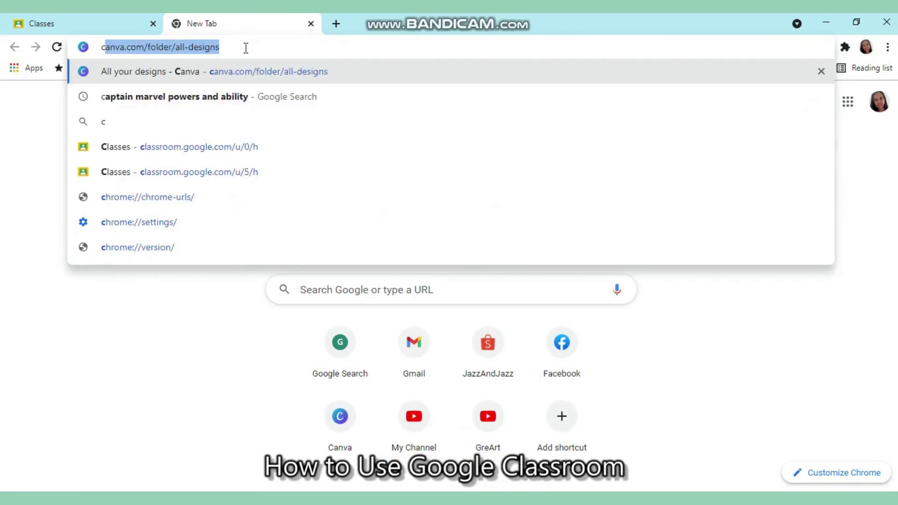
text(lassroom)
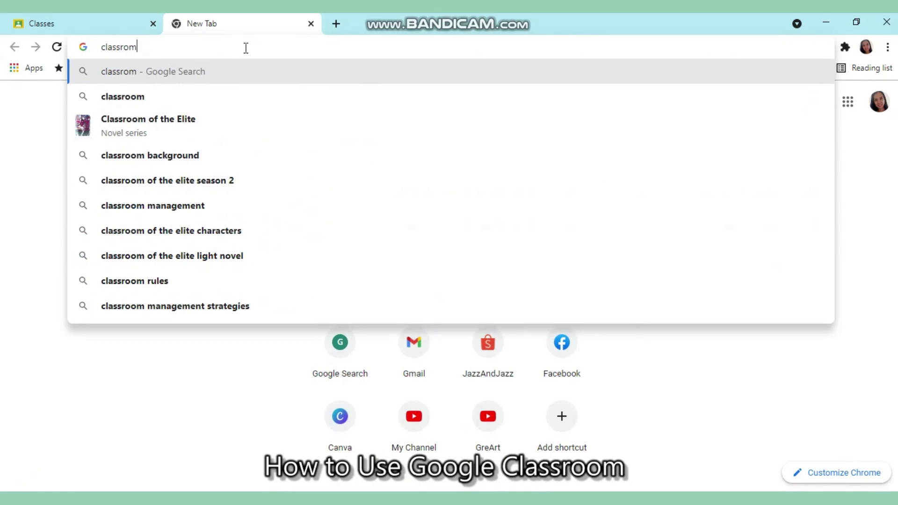
text(.g)
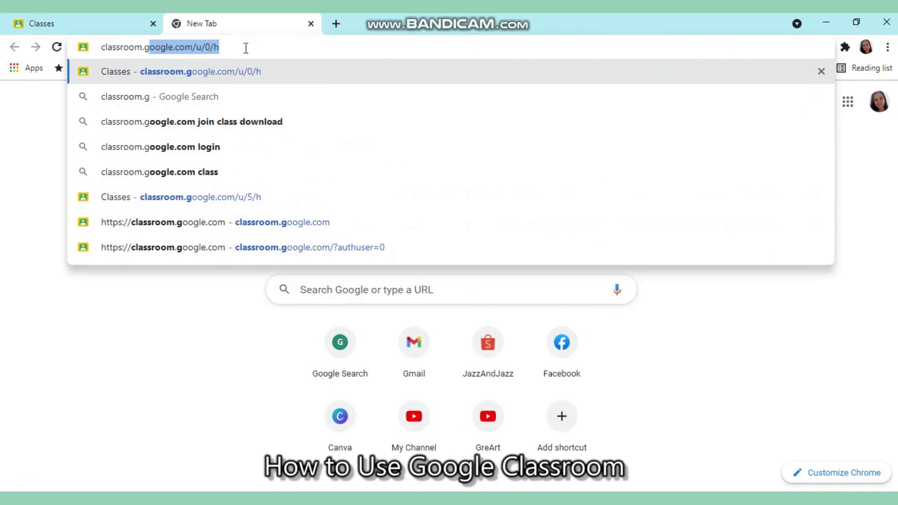
text(oogle.com)
key(Return)
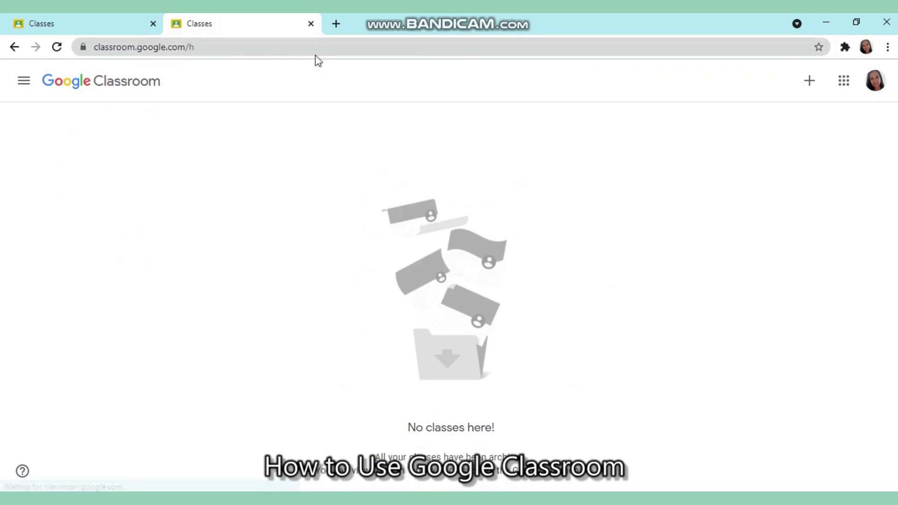
click(311, 24)
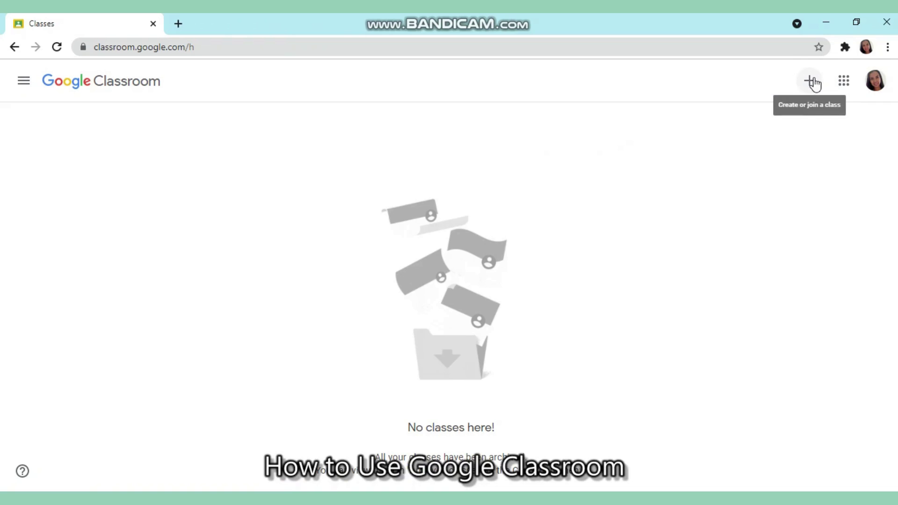
Choose Join class from the + menu at the top right of Classroom.
click(813, 84)
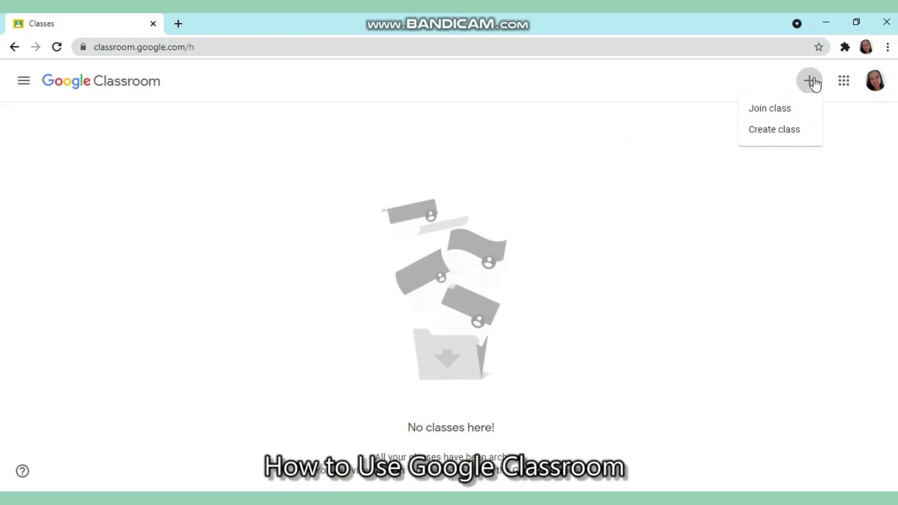
click(798, 113)
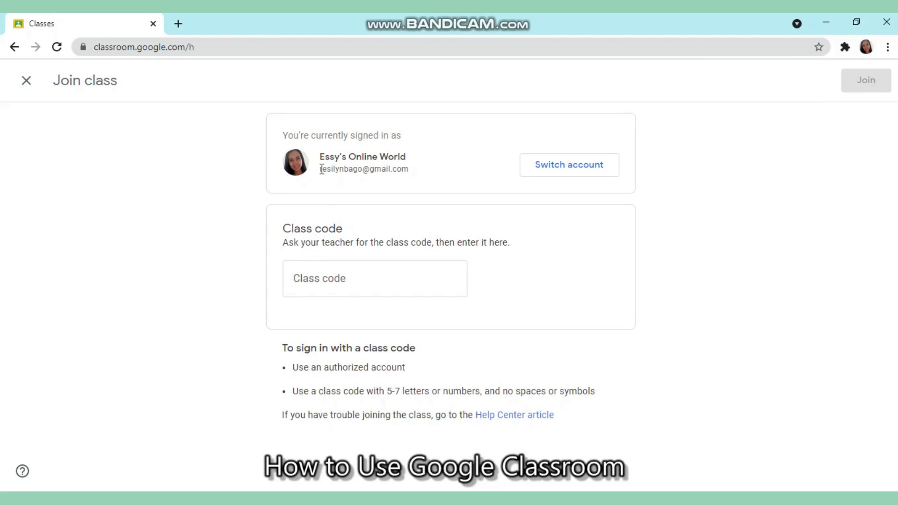
Enter the teacher's class code in the Class code field and join the class.
drag(321, 172, 395, 178)
click(401, 178)
click(369, 275)
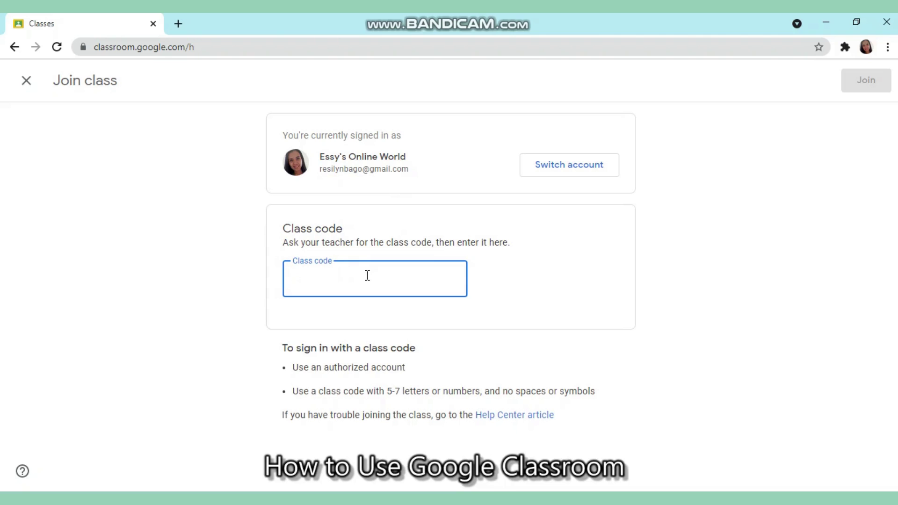
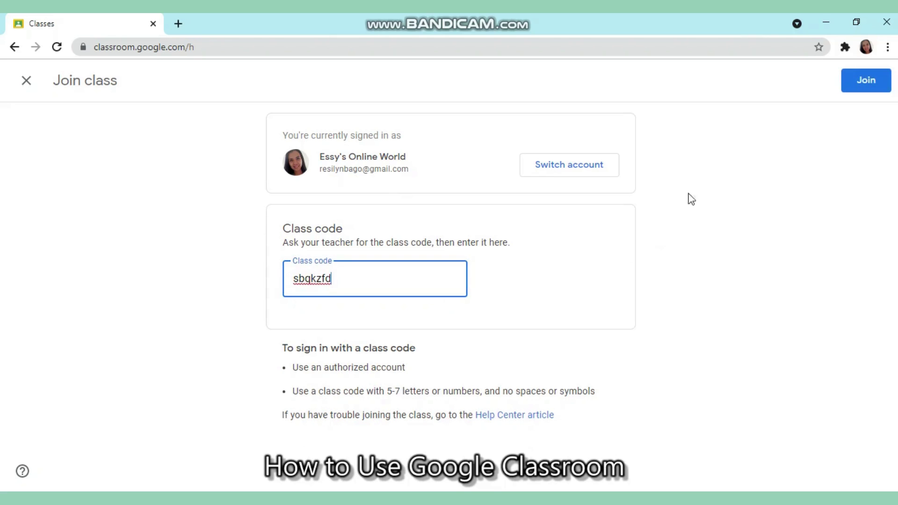
click(550, 308)
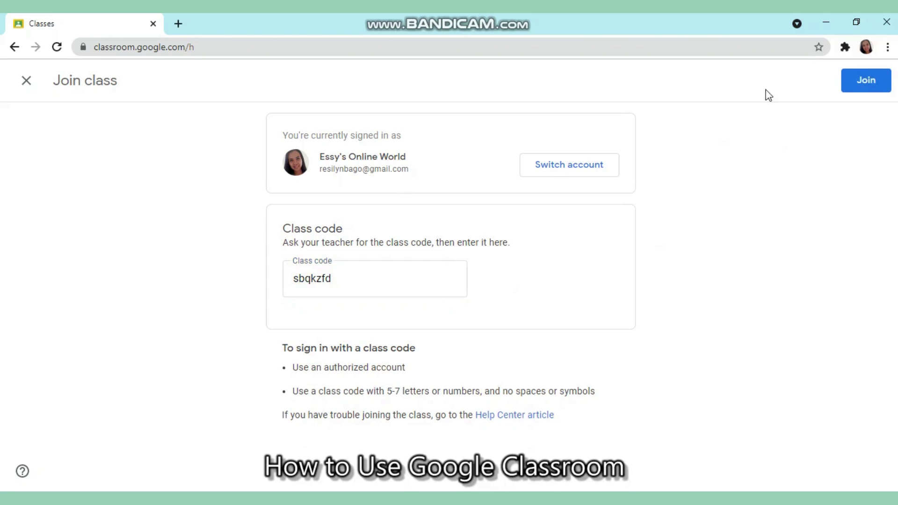
click(858, 89)
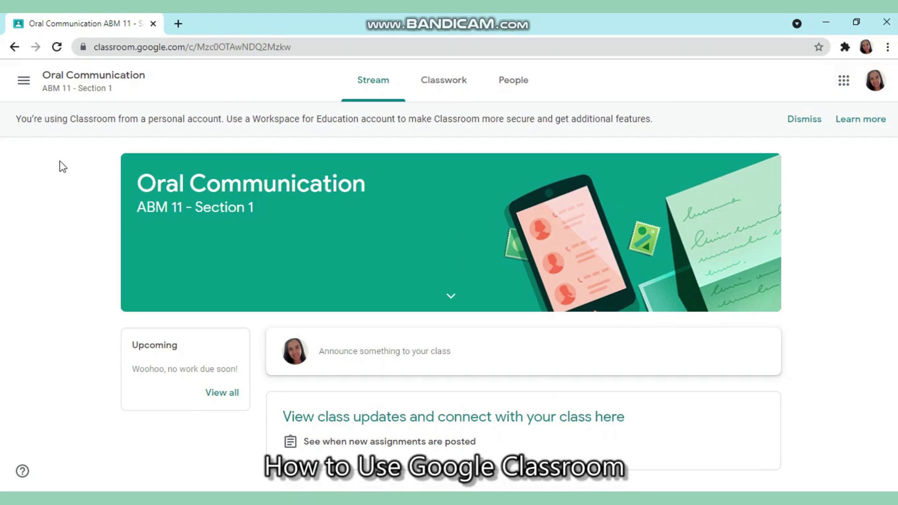
Go to Classes from the main menu to see the Oral Communication ABM 11 - Section 1 card.
click(27, 83)
click(111, 87)
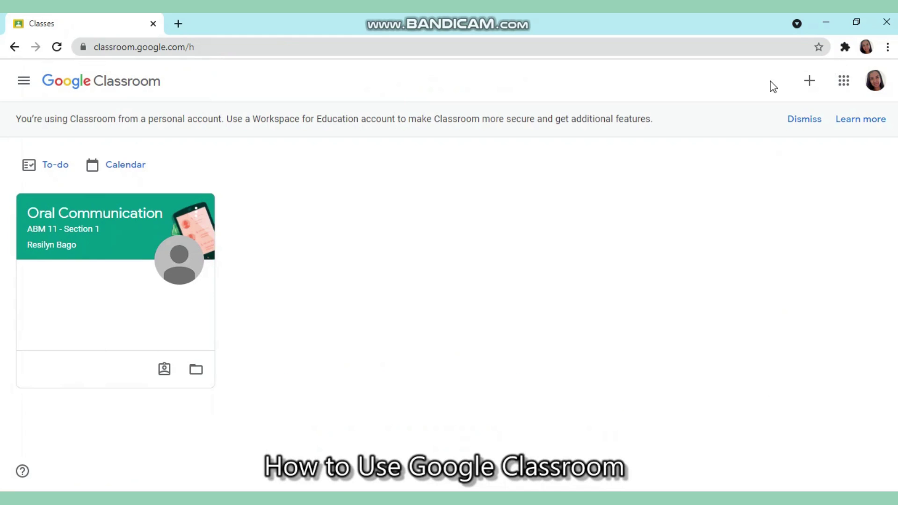
click(807, 84)
click(777, 115)
click(443, 282)
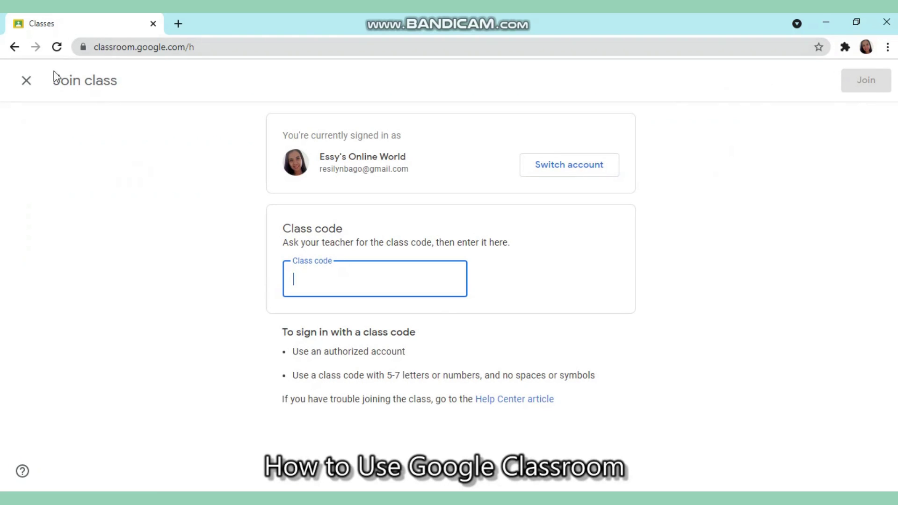
click(26, 84)
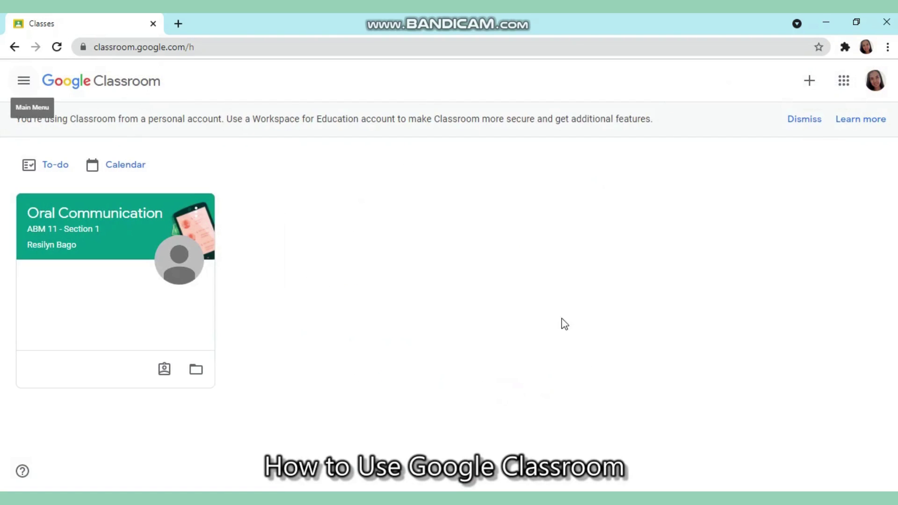